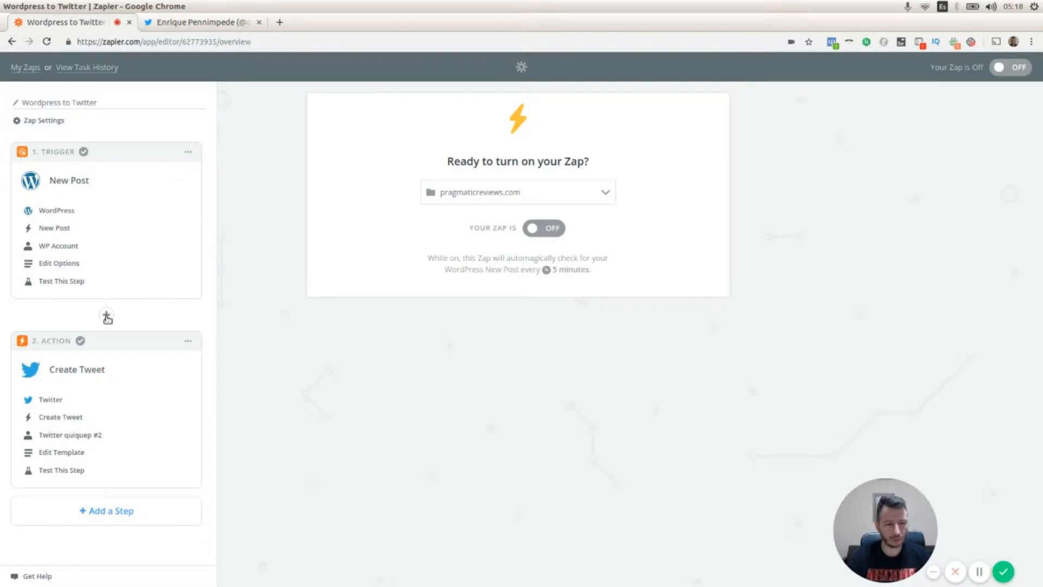
# - Add a Formatter helper step between the WordPress trigger and the Create Tweet action, using its Text action
pyautogui.click(107, 316)
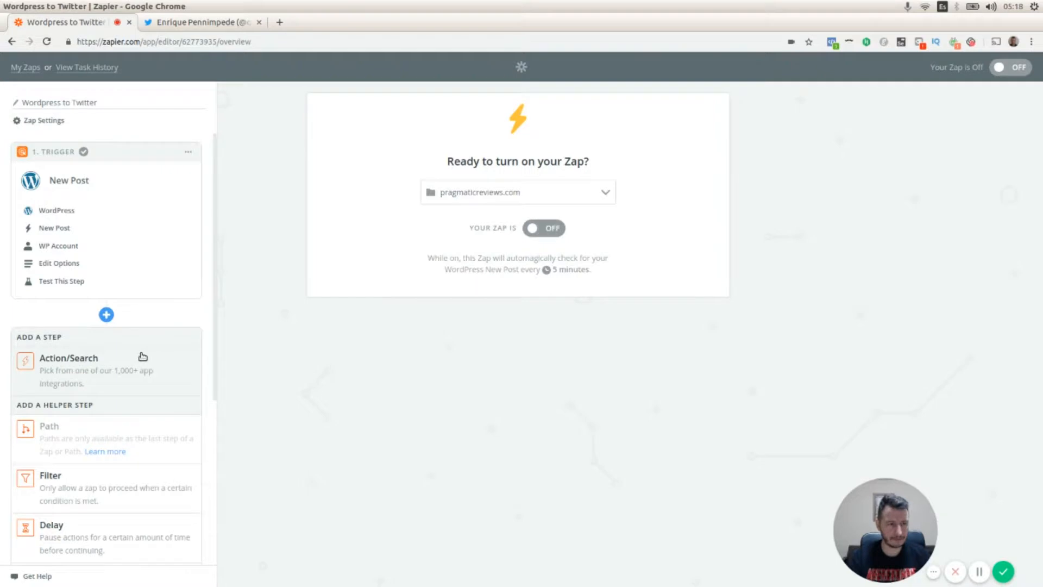
pyautogui.scroll(-2, 143, 354)
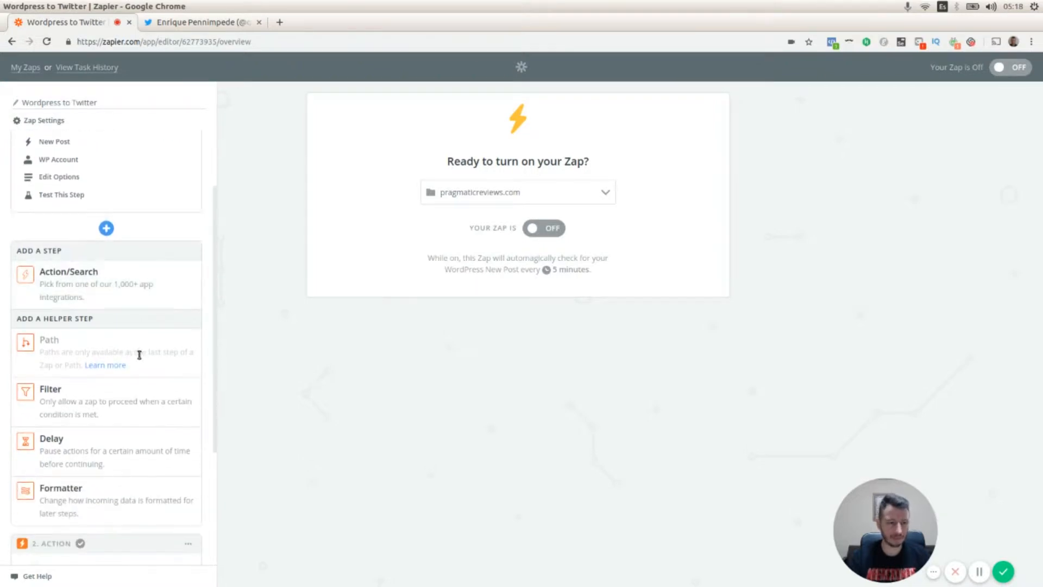
pyautogui.scroll(2, 140, 358)
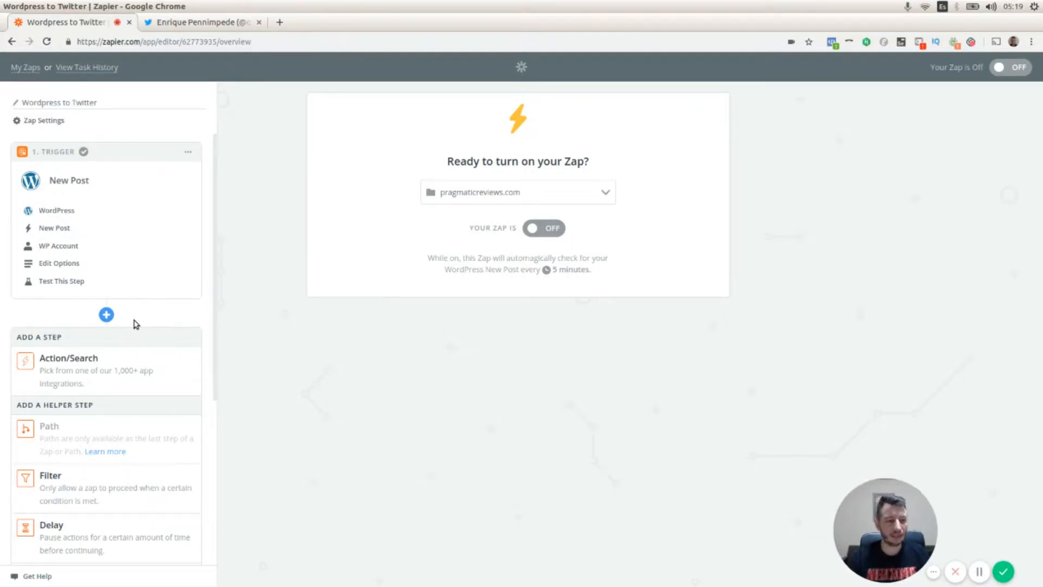
pyautogui.scroll(-3, 133, 293)
pyautogui.scroll(-5, 131, 301)
pyautogui.scroll(4, 132, 300)
pyautogui.scroll(-1, 132, 299)
pyautogui.scroll(-2, 136, 315)
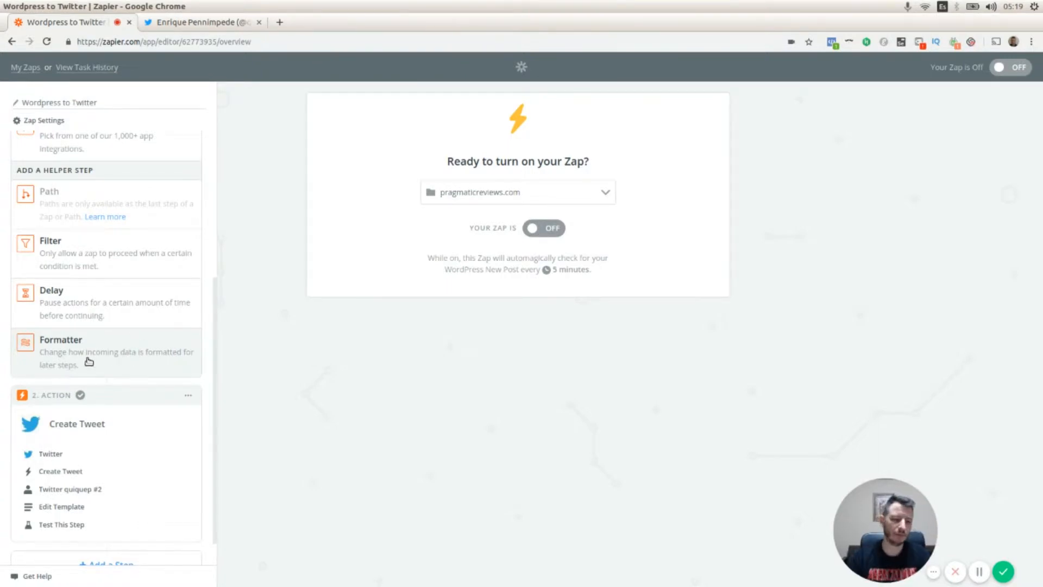
pyautogui.click(54, 360)
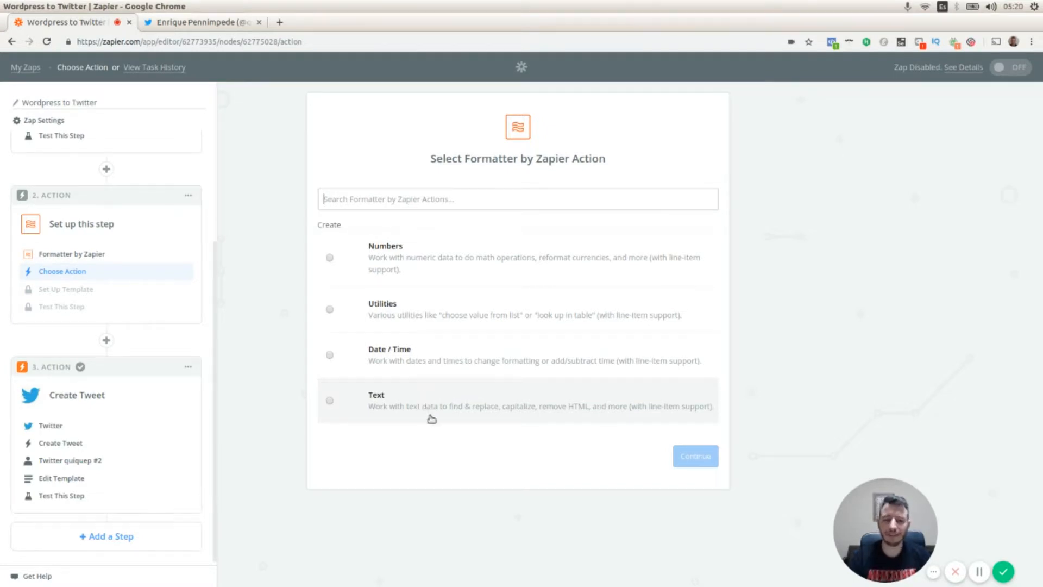
pyautogui.click(375, 409)
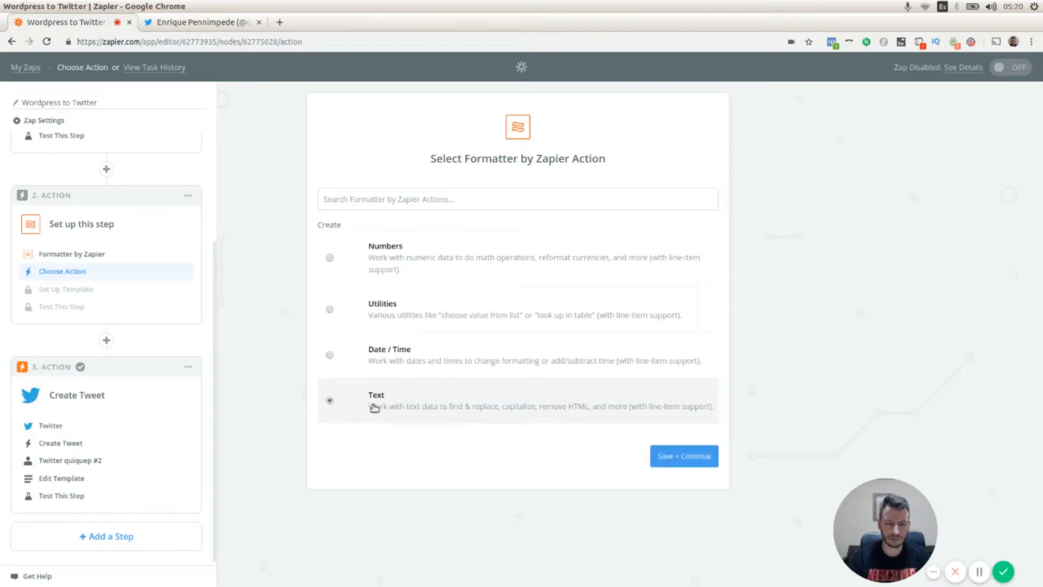
pyautogui.click(682, 458)
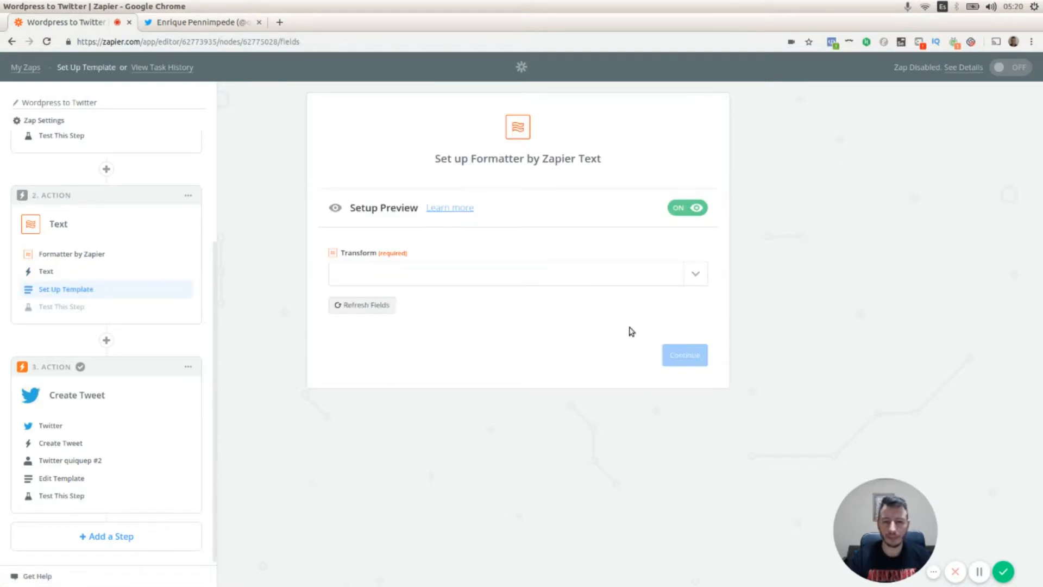
# - Set the Formatter step's text transform to Lowercase
pyautogui.click(695, 275)
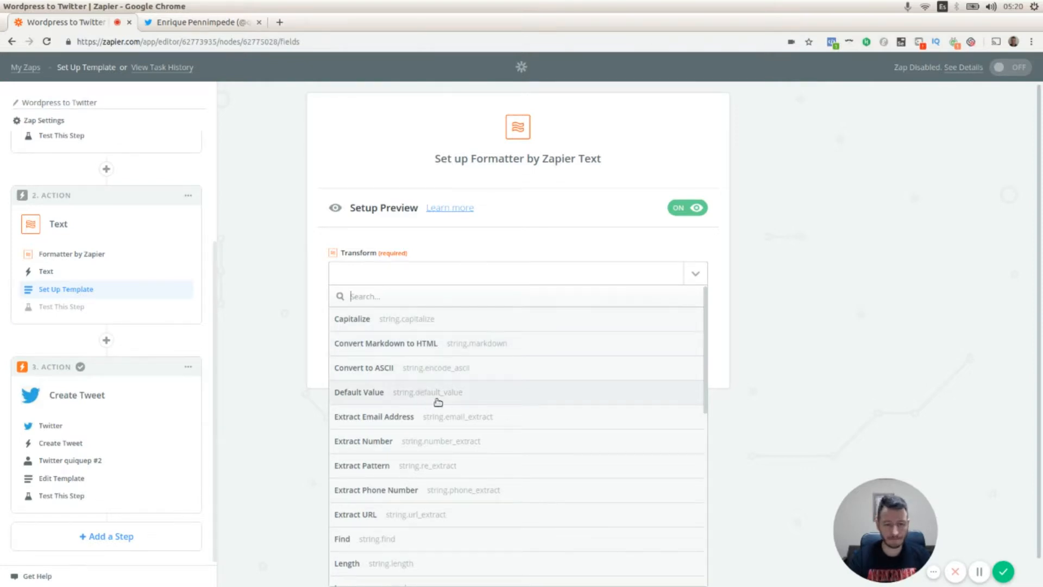
pyautogui.scroll(-1, 461, 400)
pyautogui.scroll(1, 461, 399)
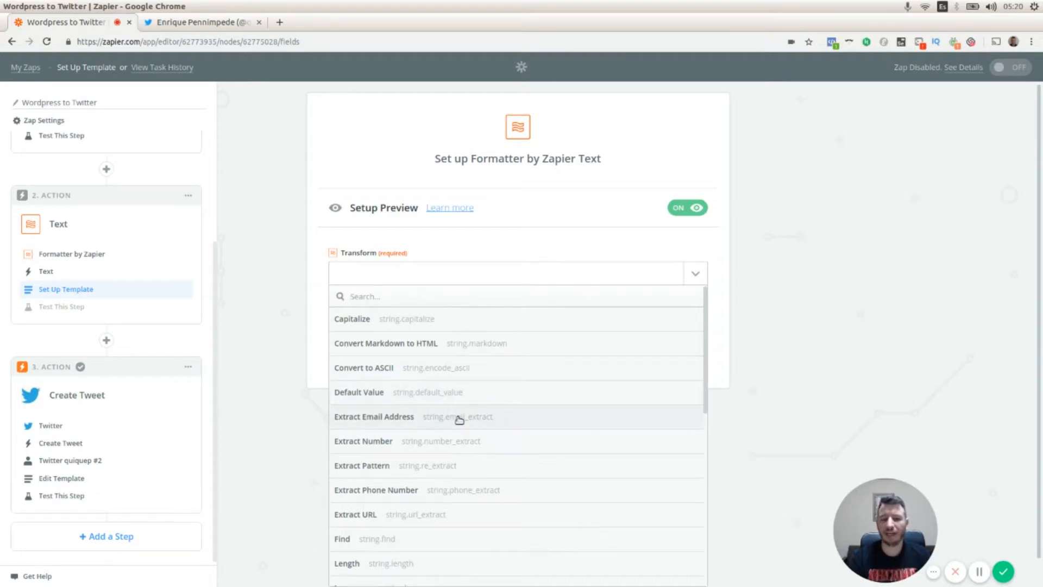
pyautogui.scroll(-1, 456, 426)
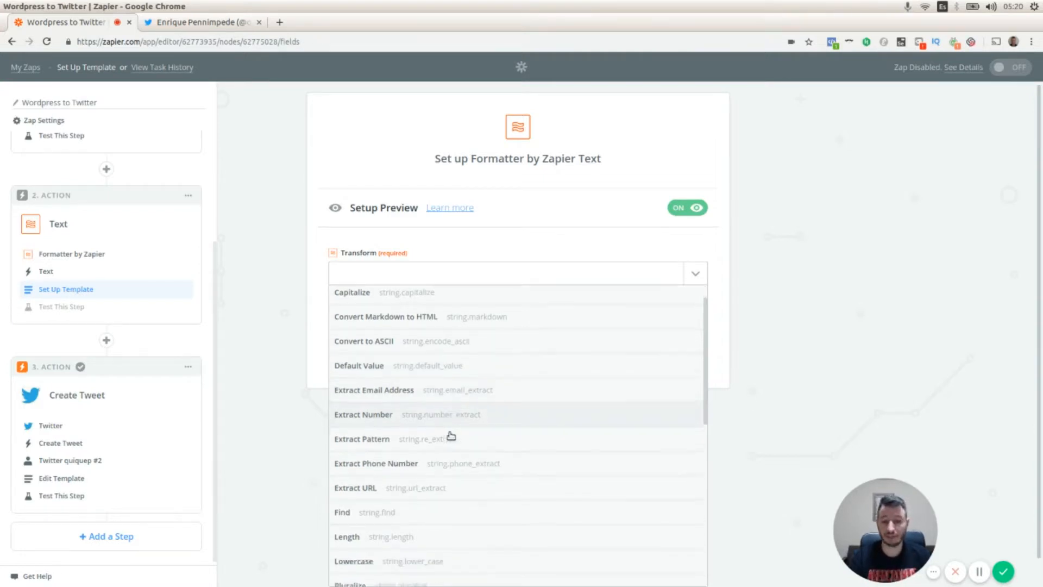
pyautogui.scroll(-1, 451, 434)
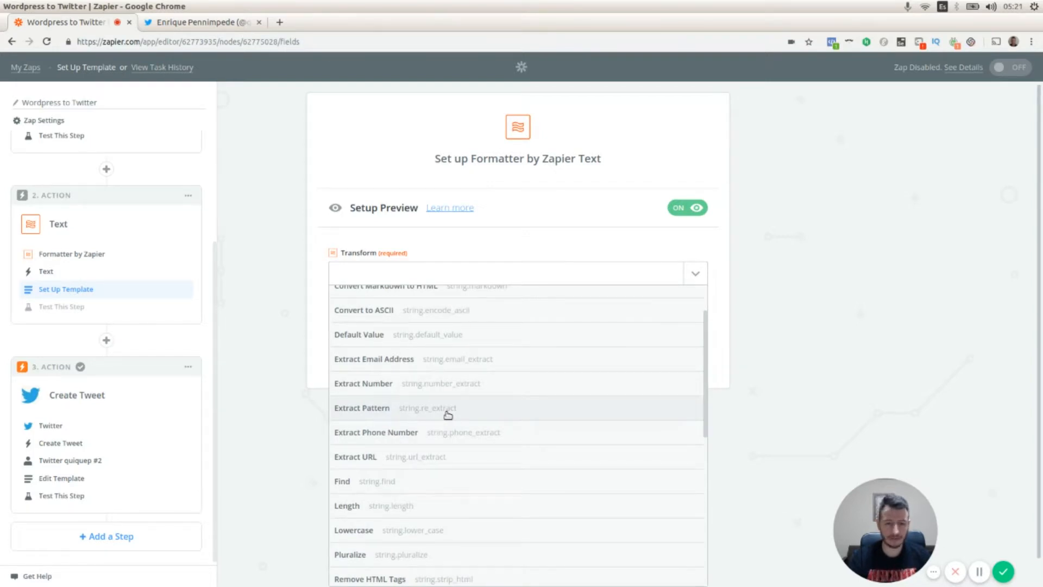
pyautogui.scroll(-1, 447, 415)
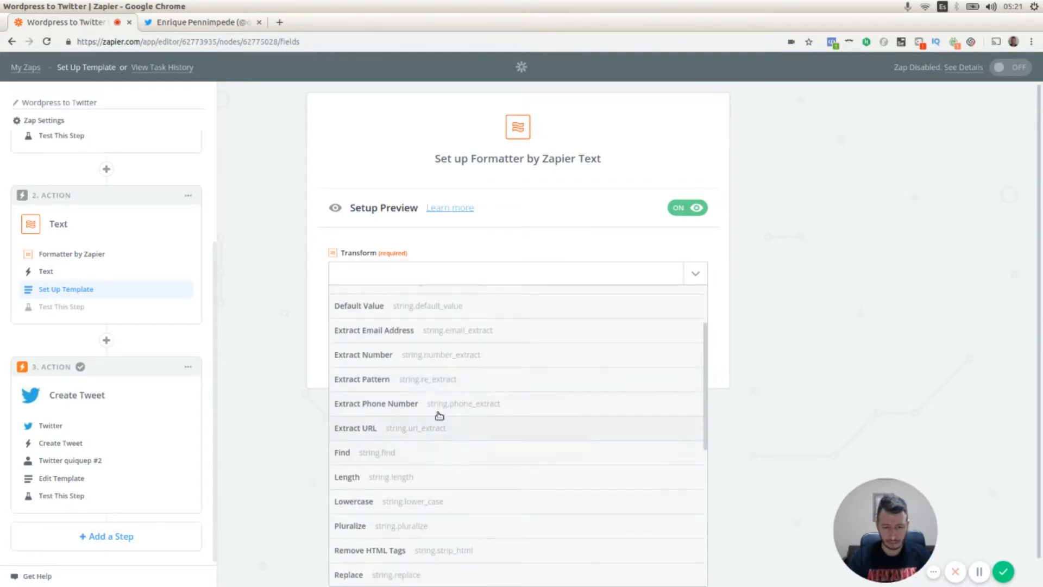
pyautogui.scroll(-1, 439, 409)
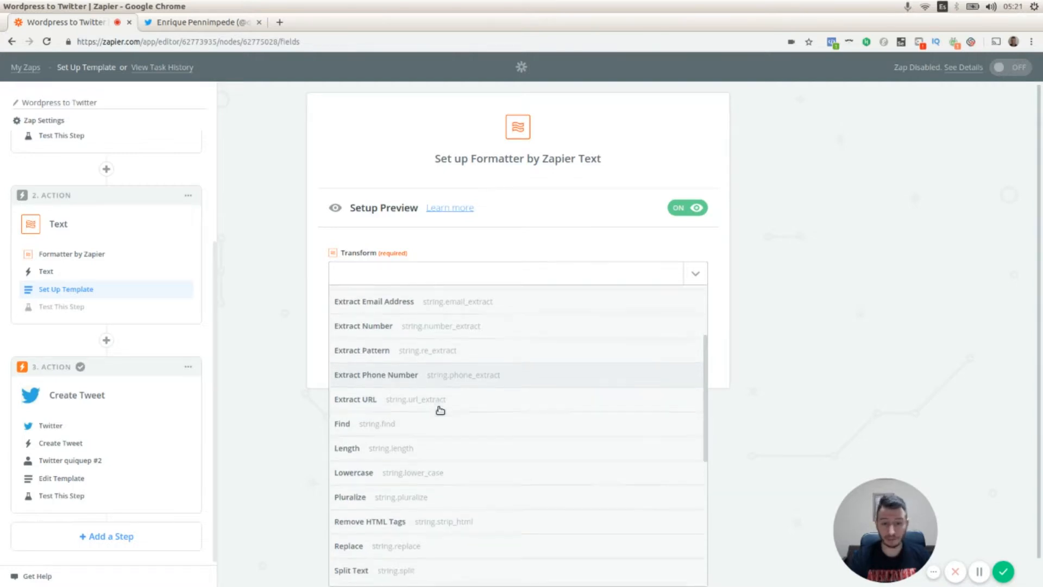
pyautogui.scroll(-1, 445, 404)
pyautogui.scroll(-4, 445, 406)
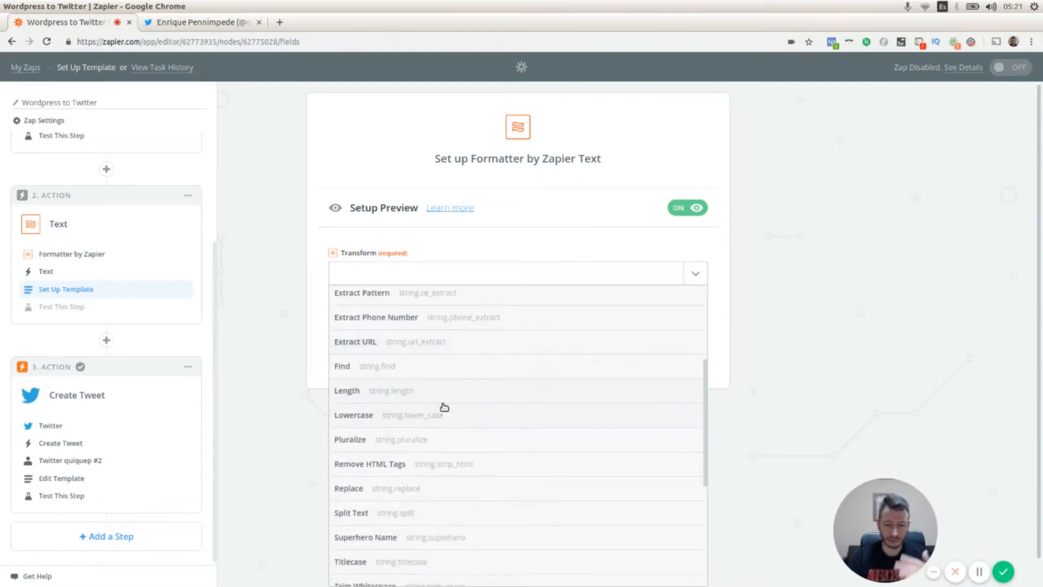
pyautogui.scroll(-2, 444, 407)
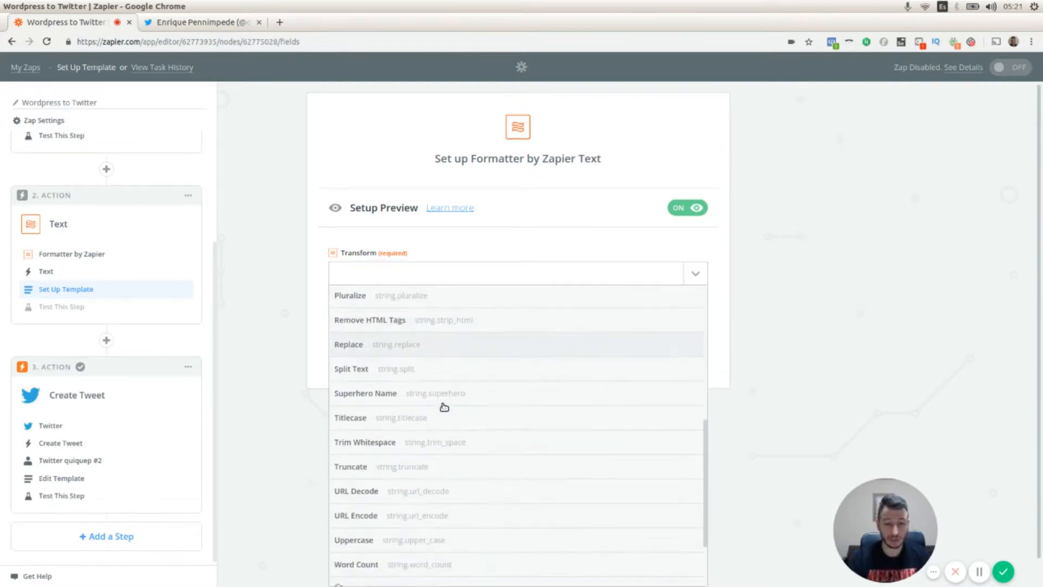
pyautogui.scroll(-4, 444, 407)
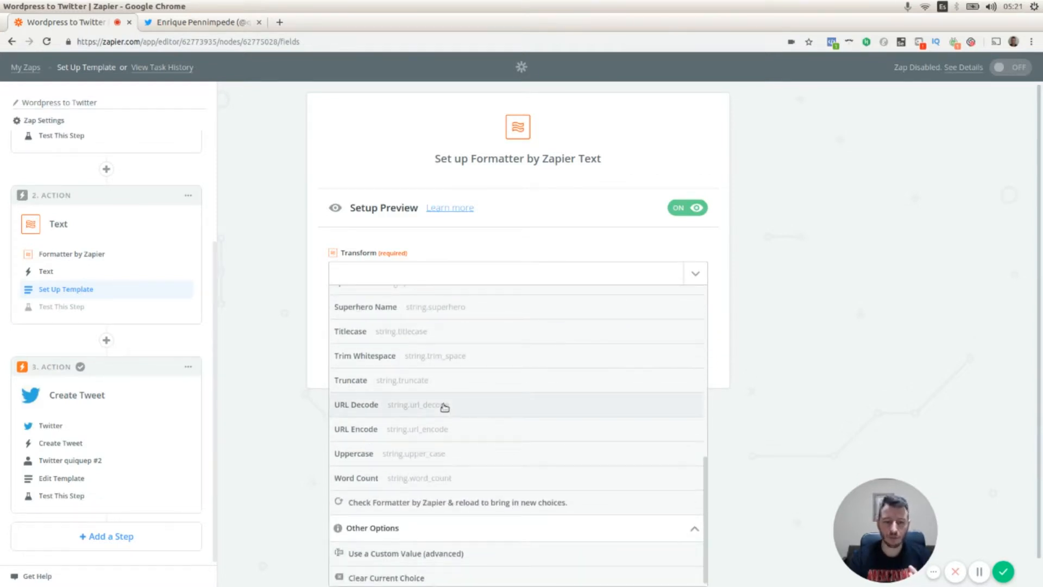
pyautogui.scroll(5, 444, 407)
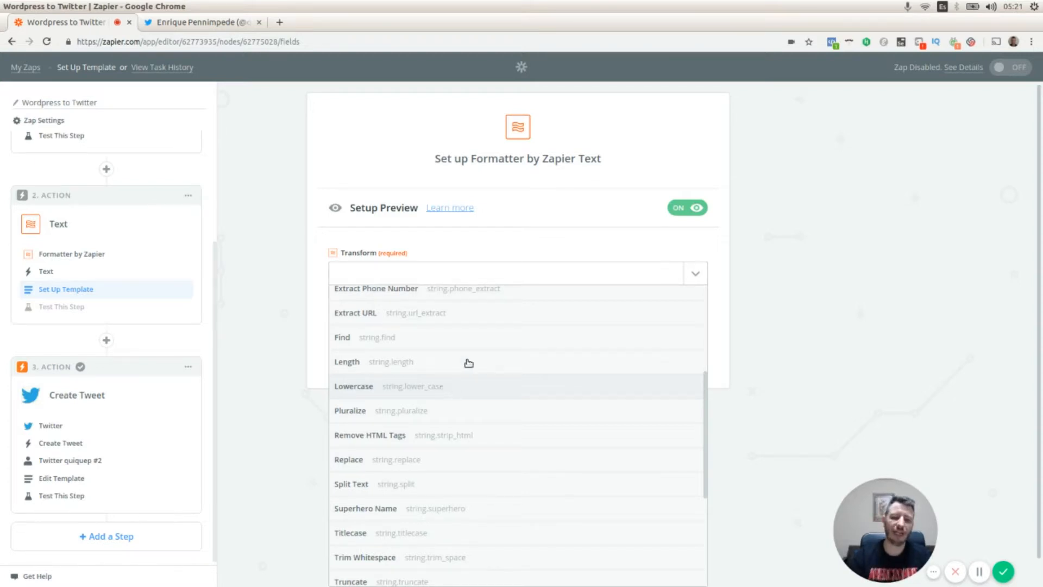
pyautogui.click(394, 387)
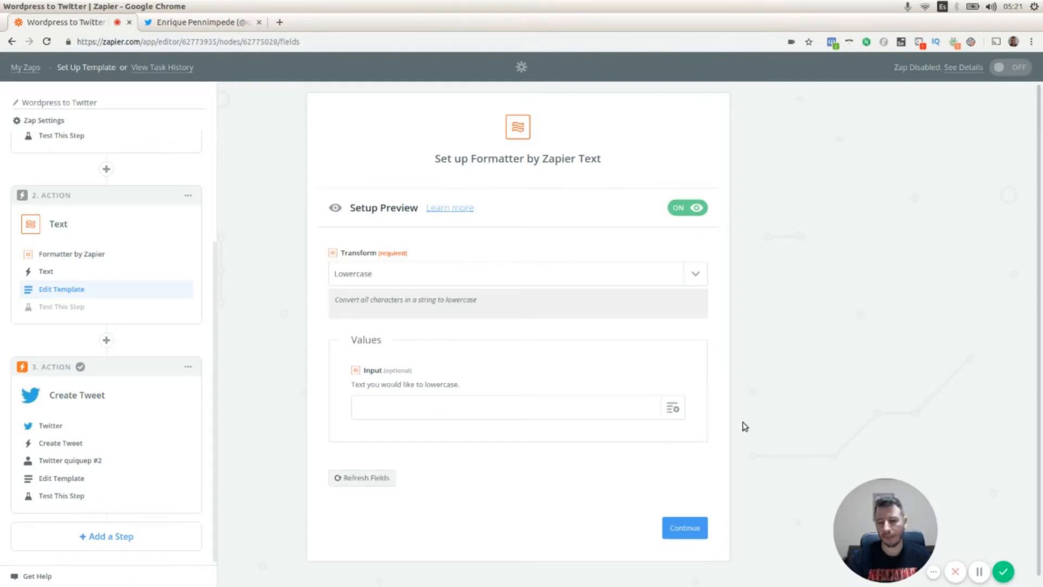
# - Use the WordPress Post Title as the input to lowercase and continue to the Formatter test
pyautogui.click(674, 408)
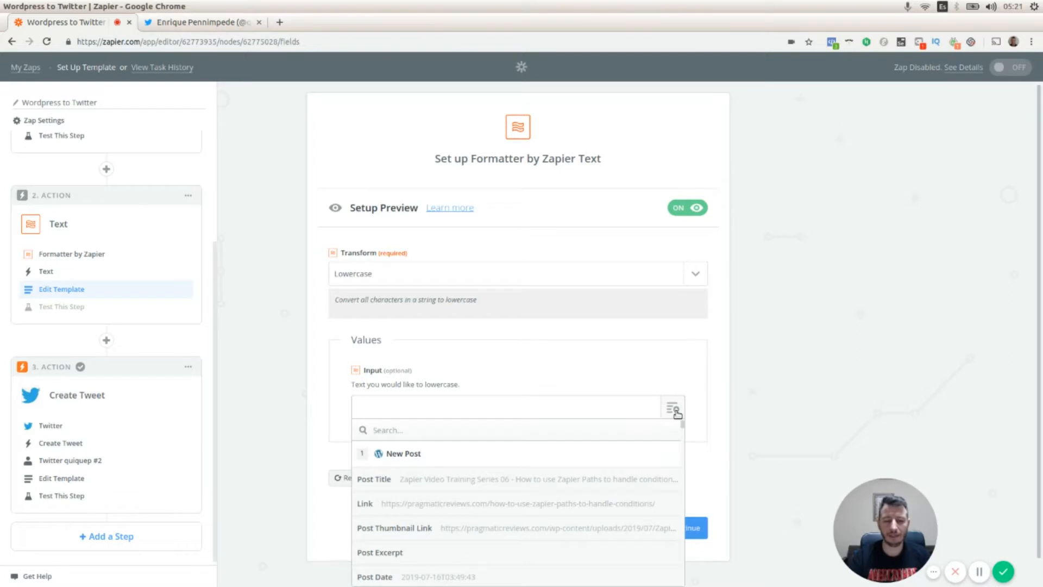
pyautogui.click(498, 486)
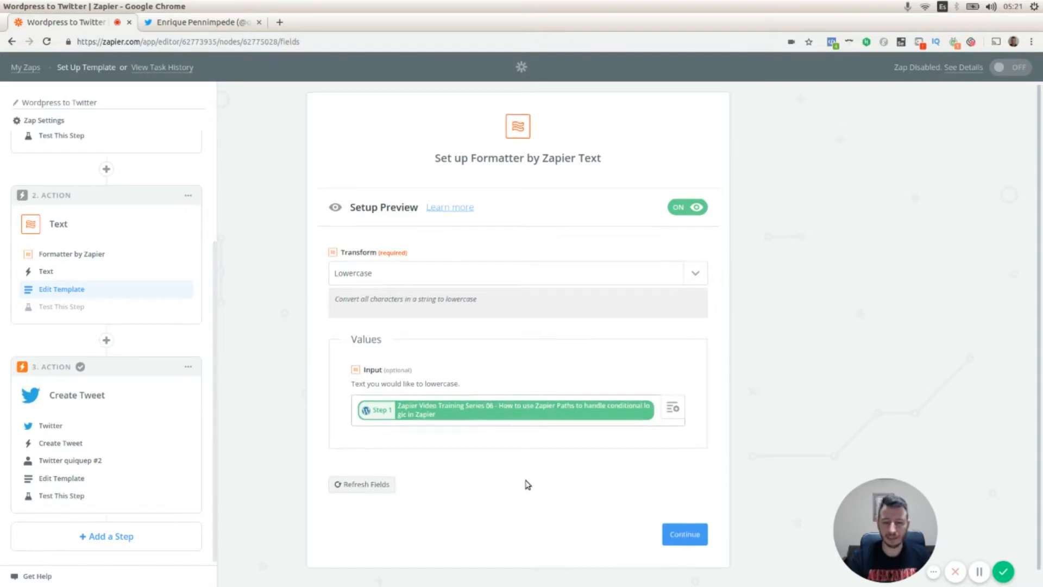
pyautogui.scroll(-1, 526, 484)
pyautogui.click(682, 519)
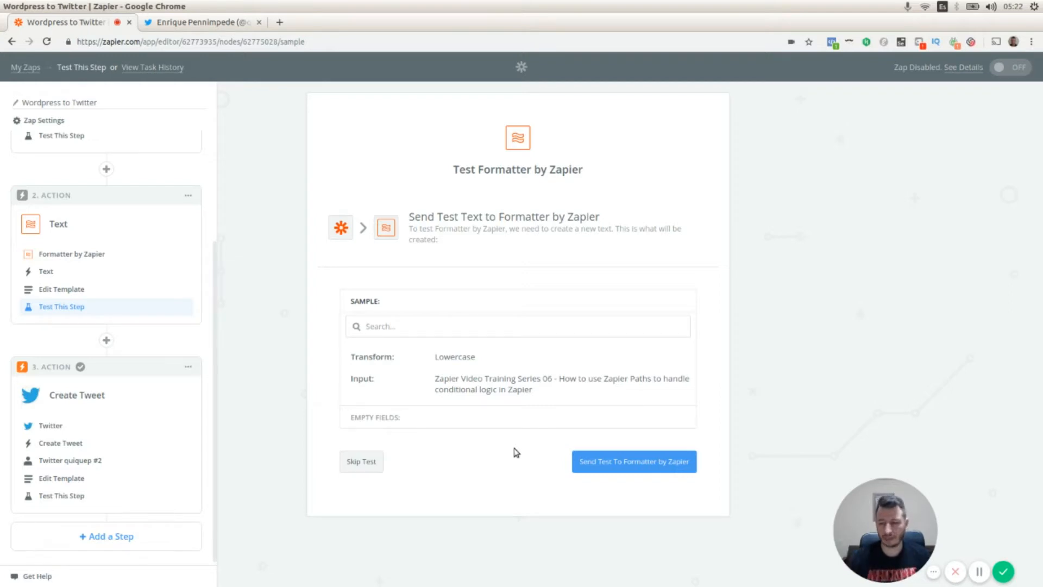
# - Send the test to Formatter by Zapier, check the output text, and finish the step
pyautogui.click(639, 464)
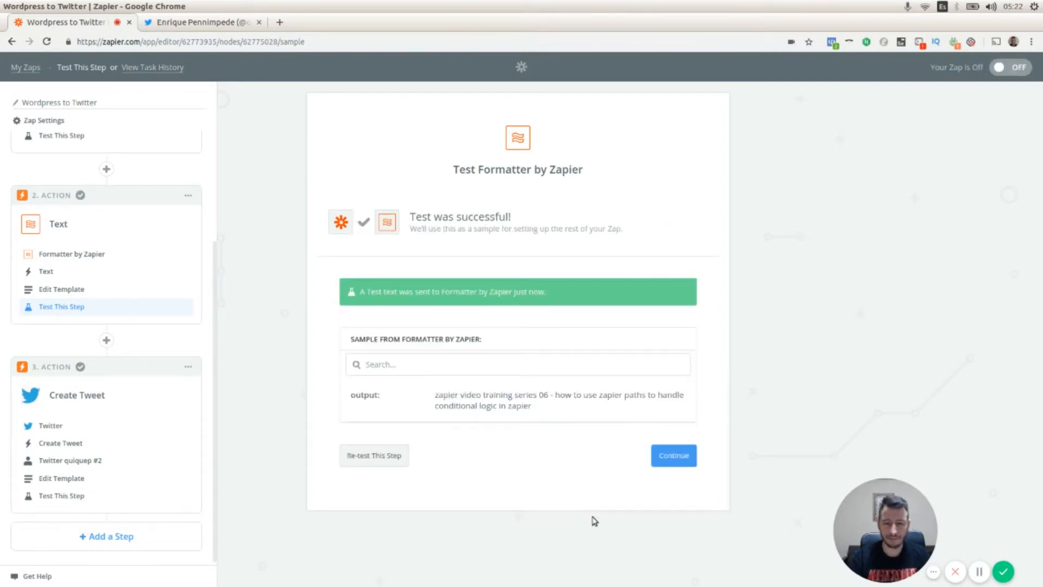
pyautogui.moveTo(540, 406); pyautogui.dragTo(424, 395)
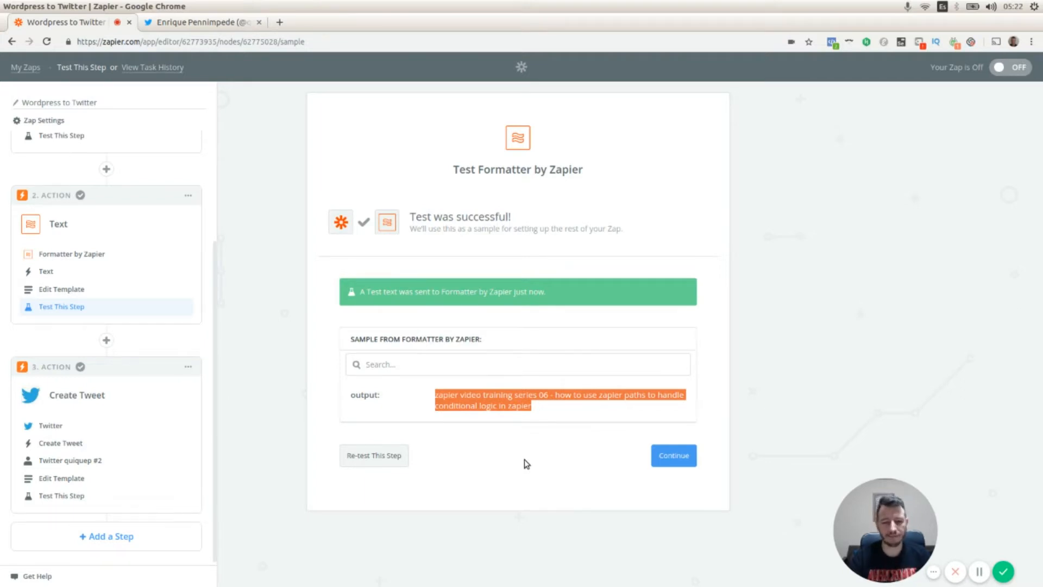
pyautogui.click(668, 460)
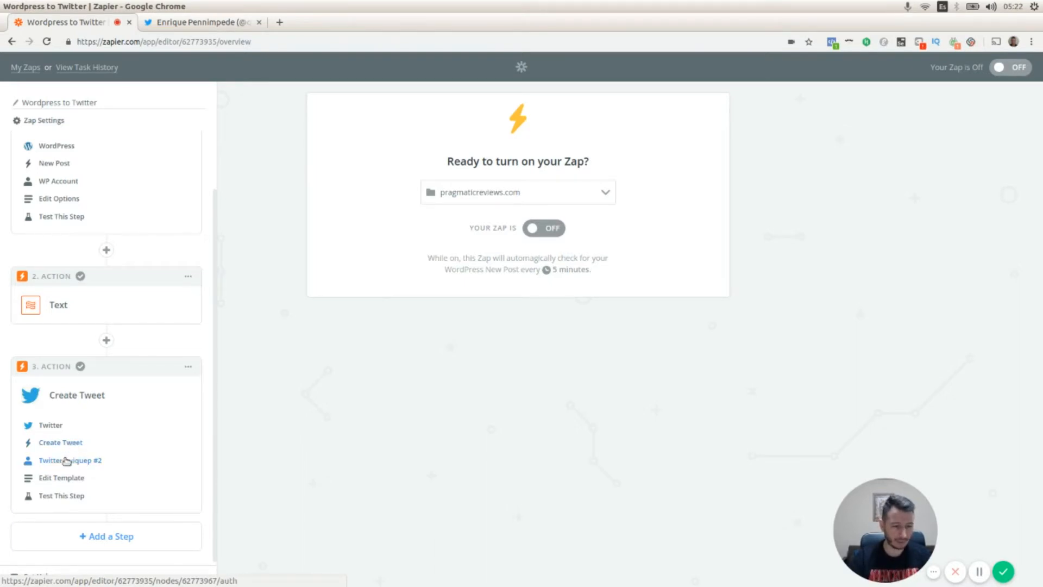
# - Open the Create Tweet template and remove the Step 1 post title field from the message
pyautogui.click(62, 444)
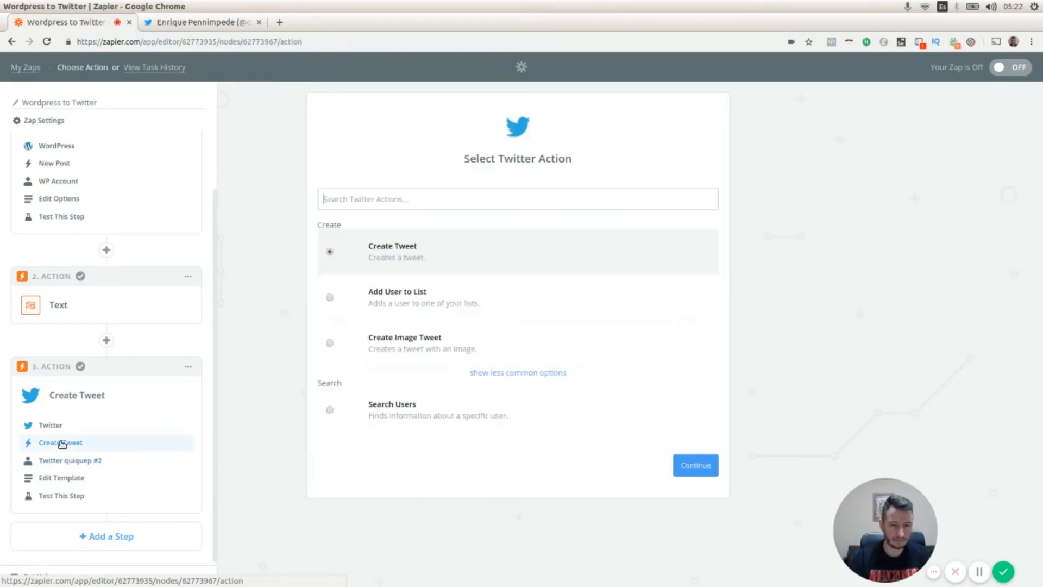
pyautogui.click(64, 462)
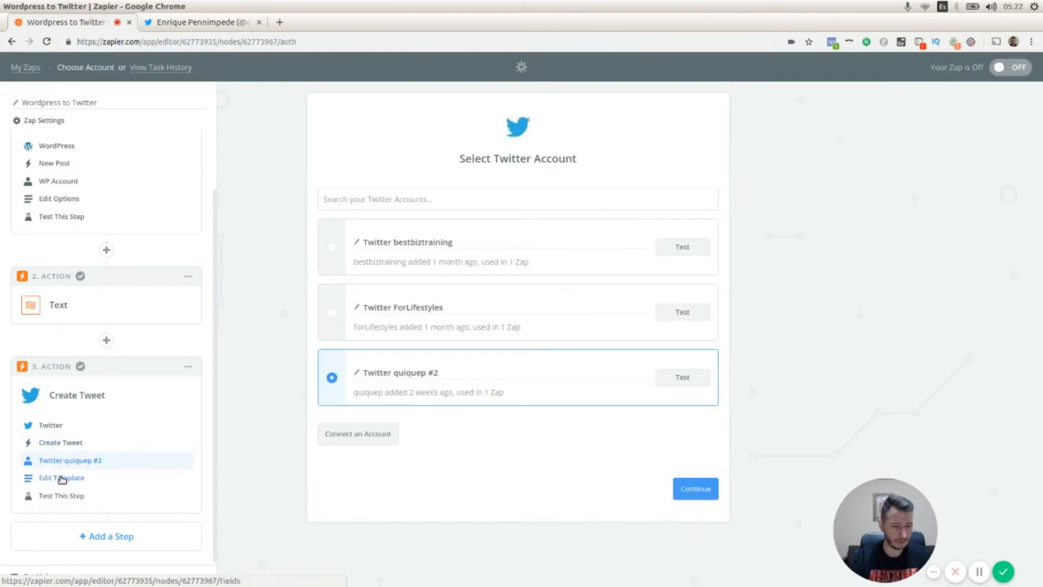
pyautogui.click(61, 478)
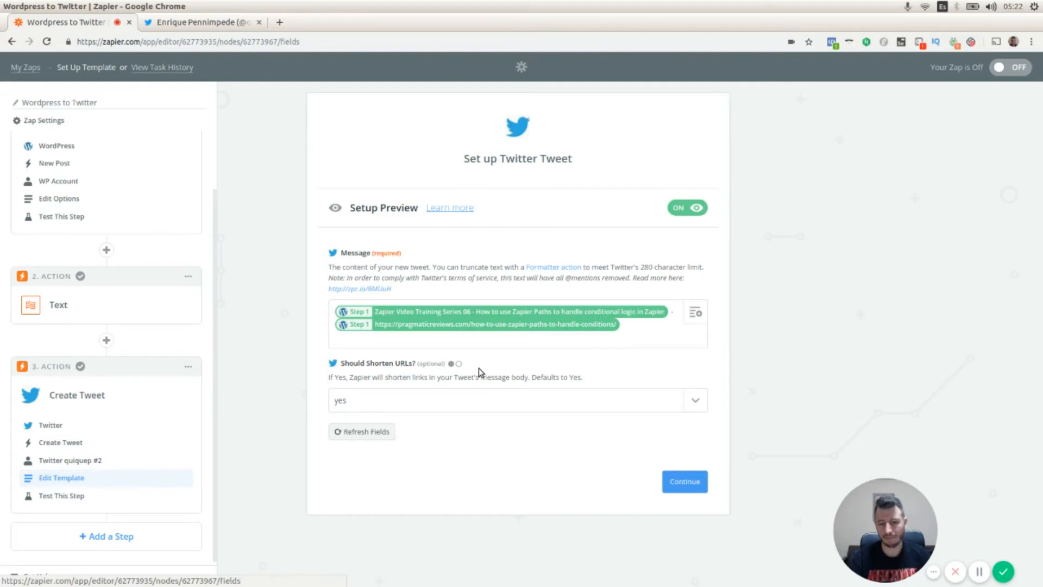
pyautogui.moveTo(341, 253); pyautogui.dragTo(371, 252)
pyautogui.click(678, 336)
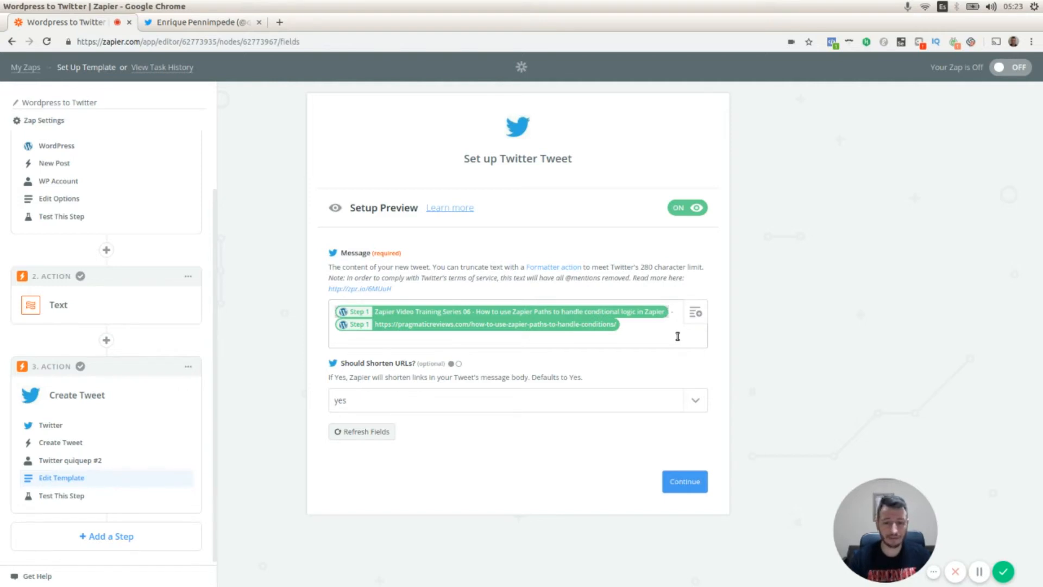
pyautogui.press('BackSpace')
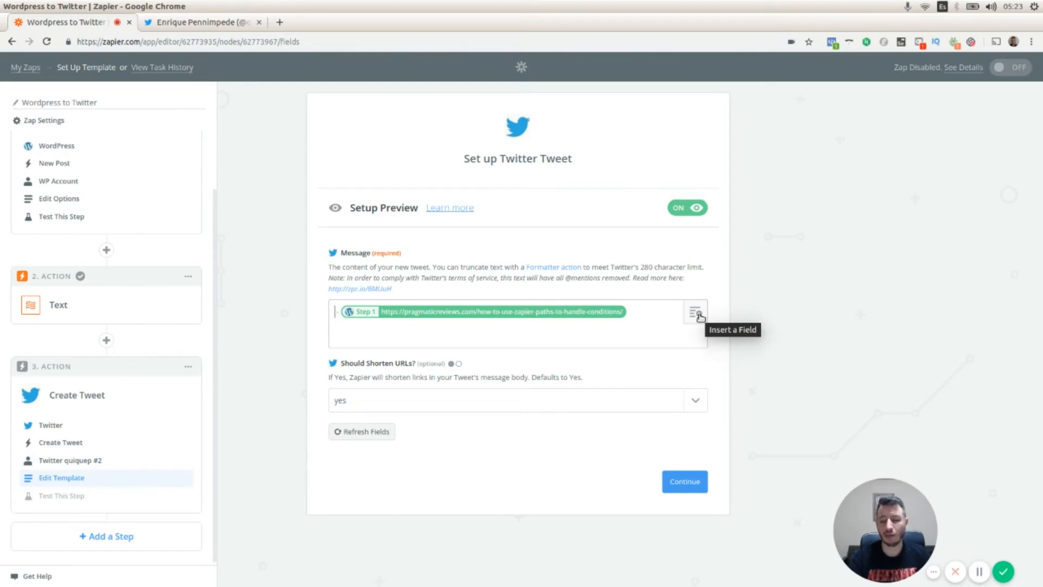
# - Insert the Text step's Post Title before the link in the tweet message and continue to the test
pyautogui.click(696, 314)
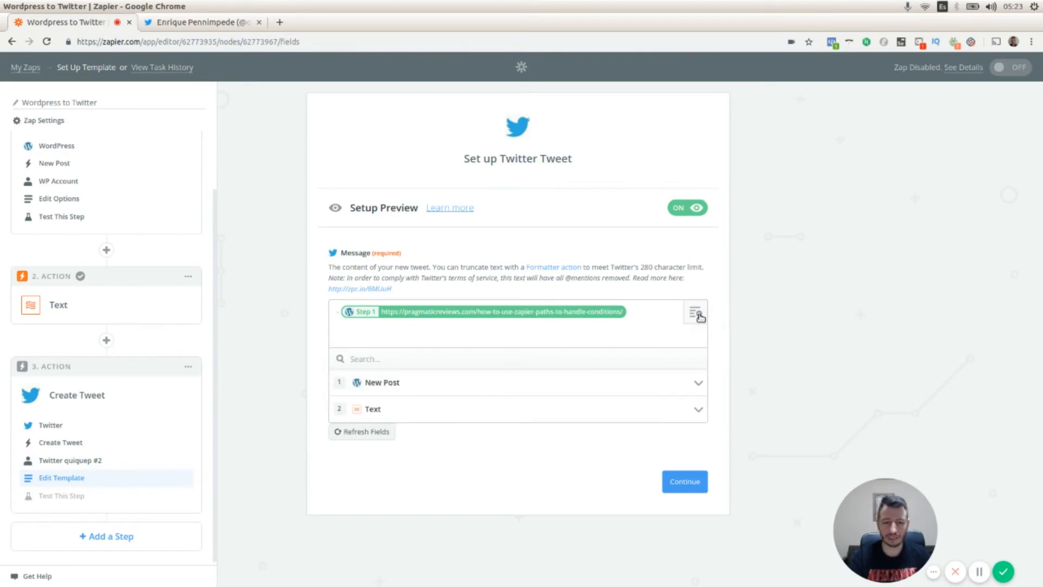
pyautogui.click(698, 417)
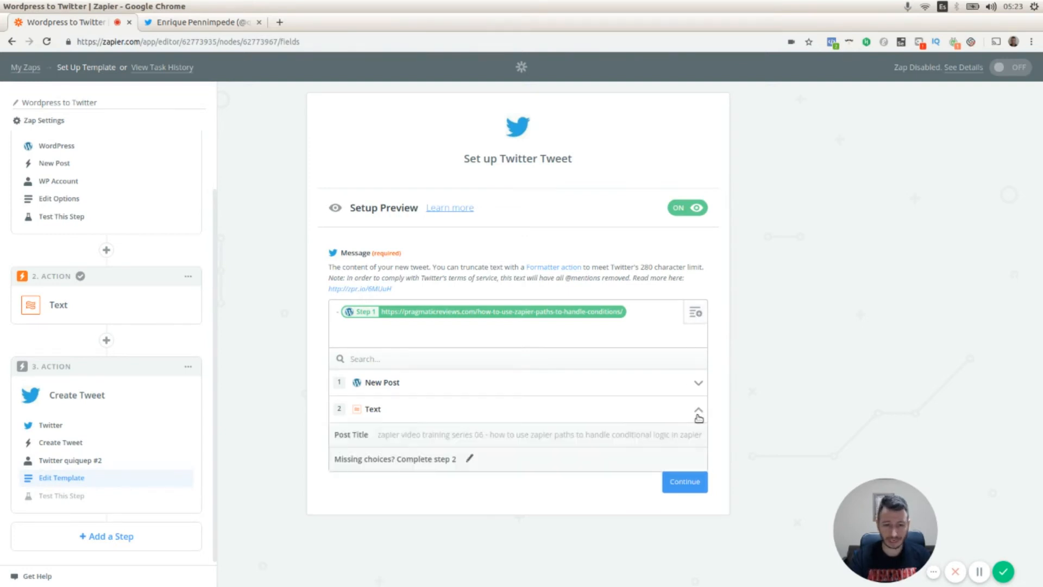
pyautogui.click(559, 435)
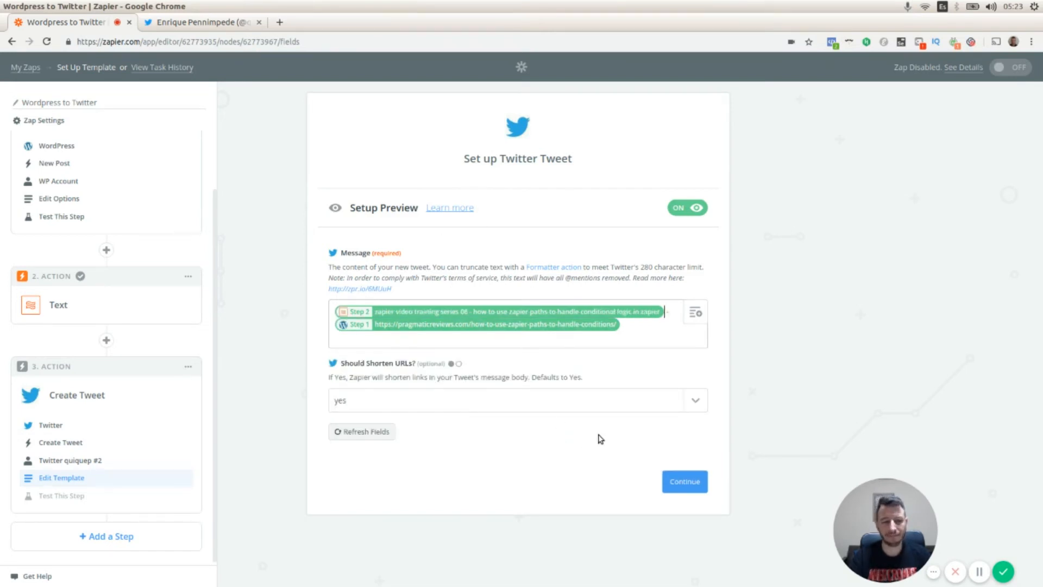
pyautogui.click(668, 490)
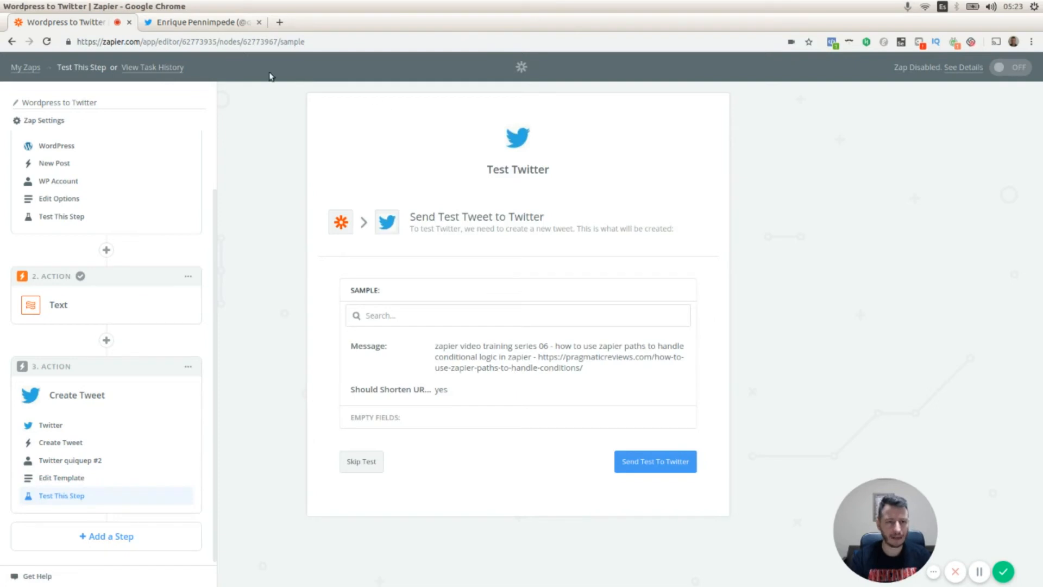
# - Switch to the Twitter profile and reload it to check the most recent tweets
pyautogui.click(209, 25)
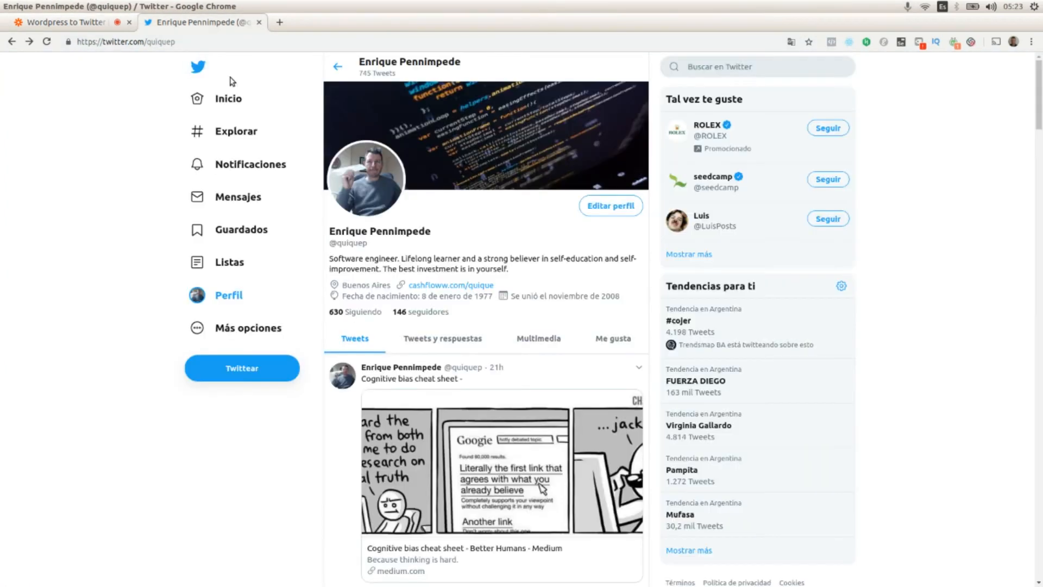
pyautogui.click(46, 42)
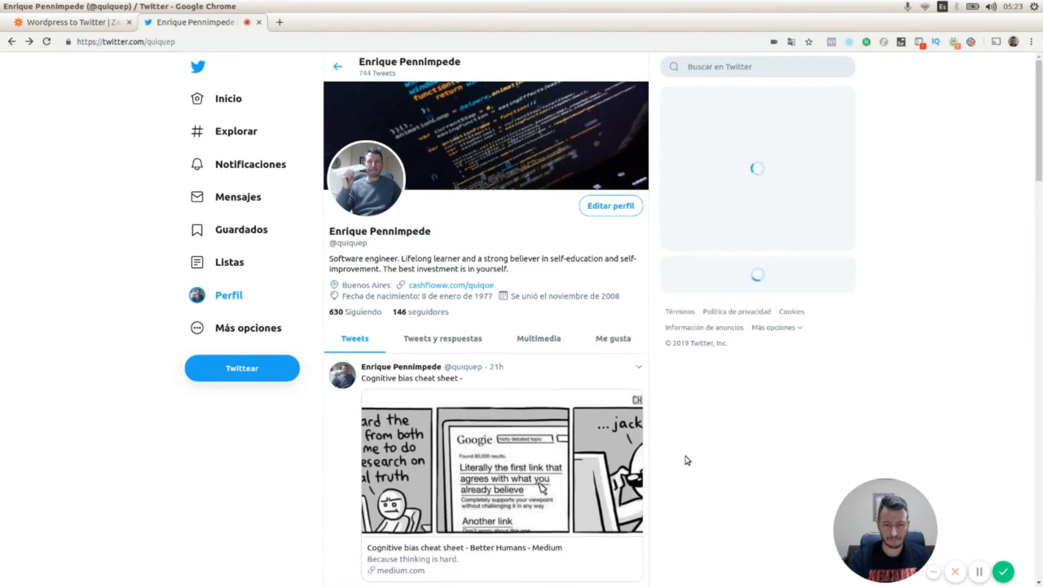
pyautogui.scroll(-2, 545, 402)
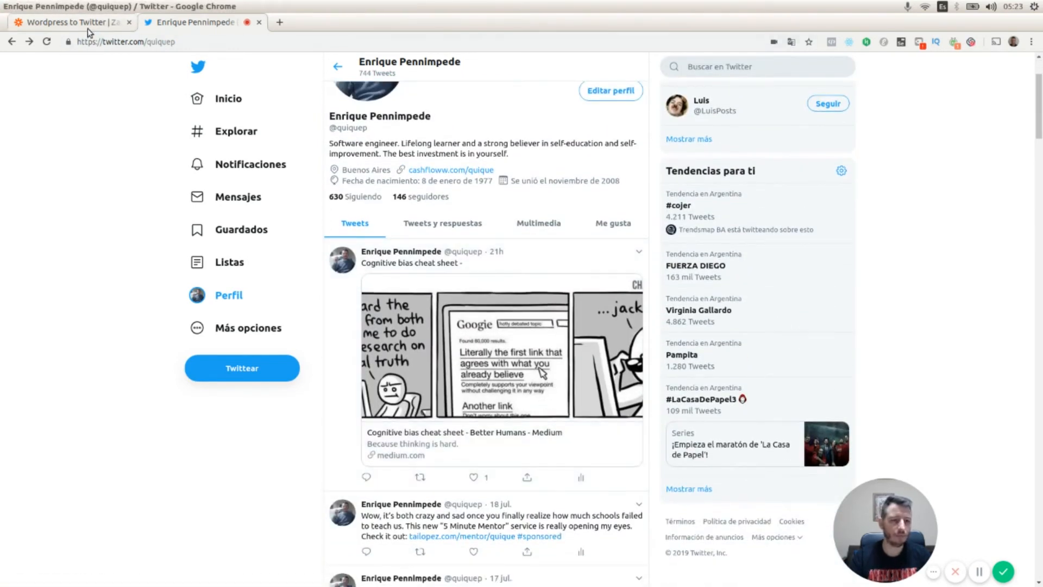
# - Return to the Zapier editor and send the test tweet to Twitter
pyautogui.click(89, 24)
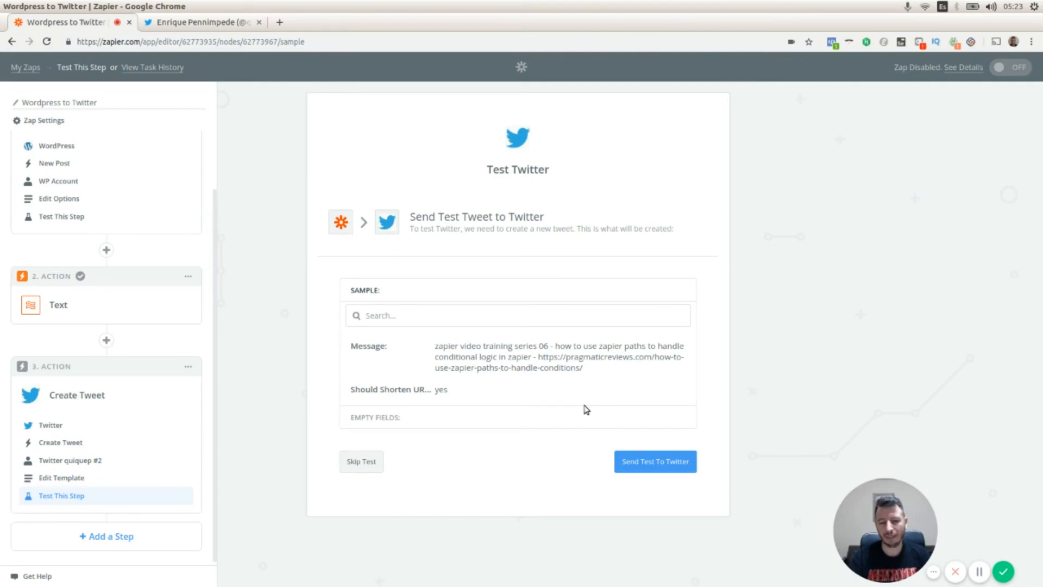
pyautogui.click(645, 466)
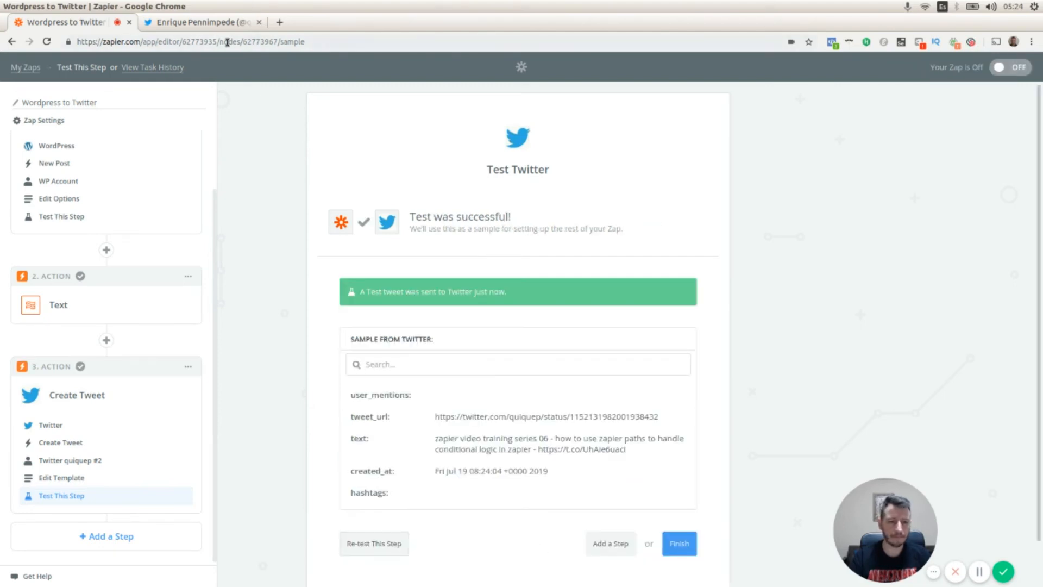
# - Reload the Twitter profile and examine the title text of the newly posted test tweet
pyautogui.click(203, 26)
pyautogui.click(47, 41)
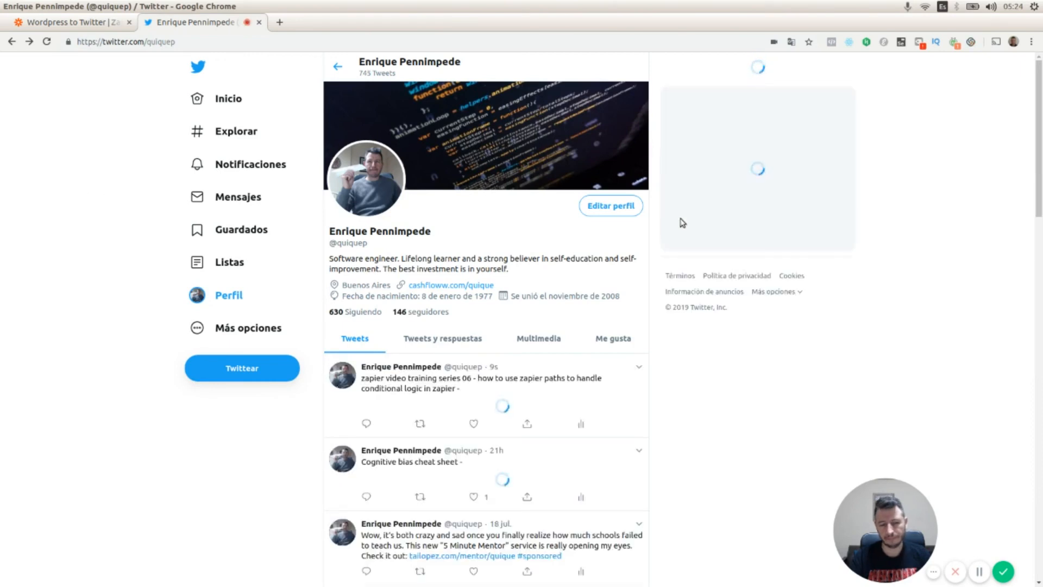
pyautogui.scroll(-2, 433, 307)
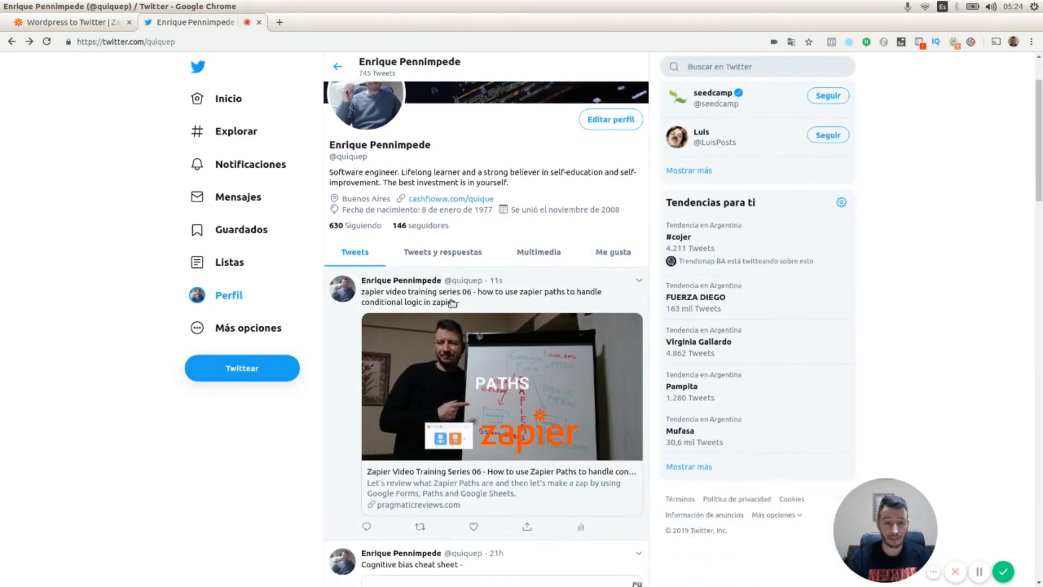